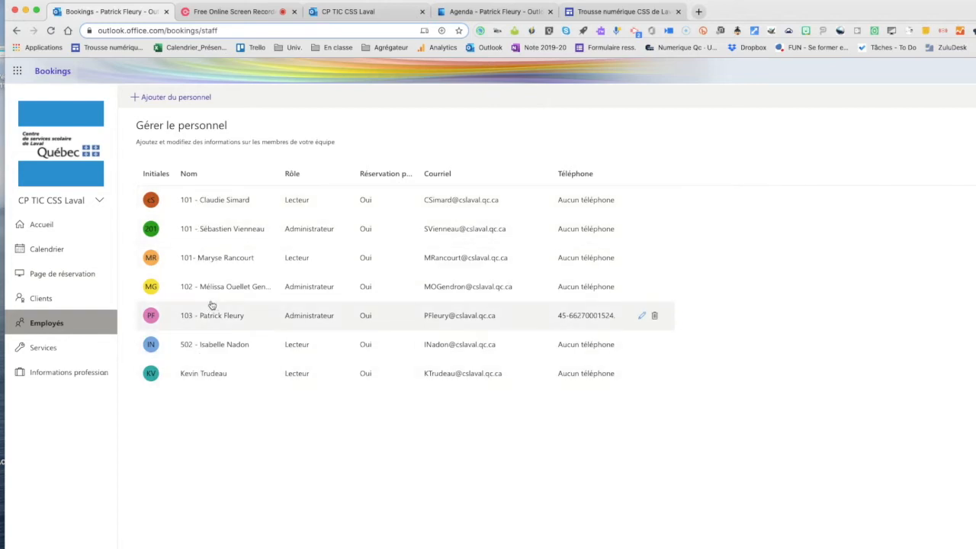
- Start a new staff member with the initials SC and assign the matching contact from the directory
click(161, 100)
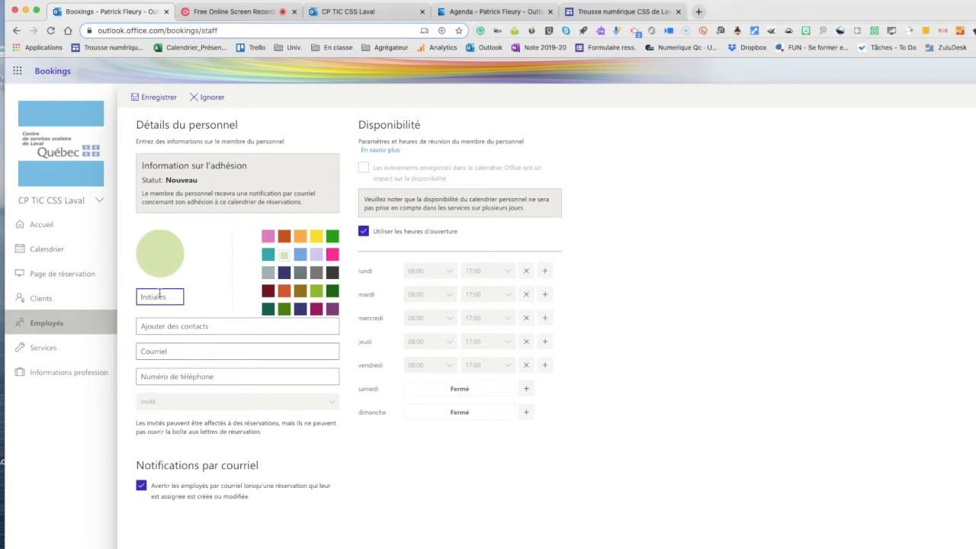
text(SC)
click(162, 329)
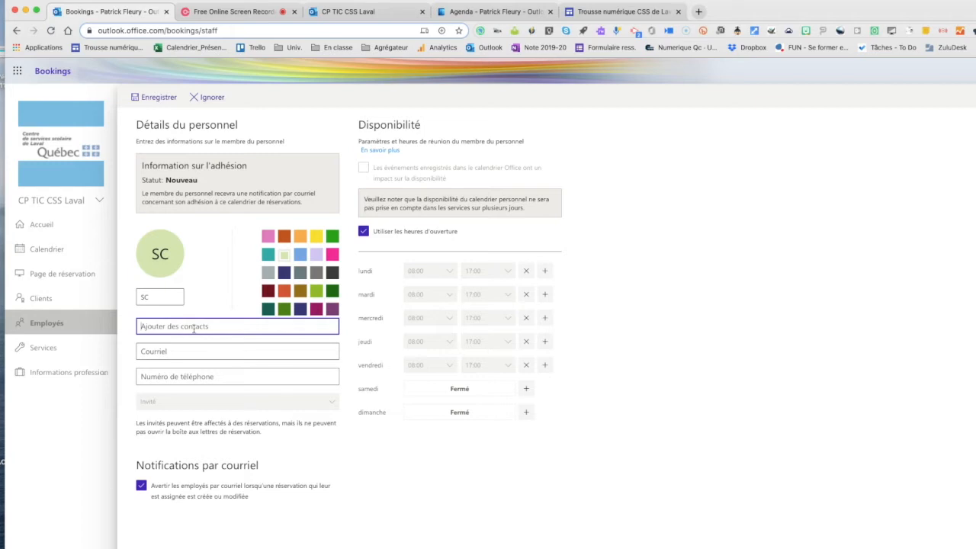
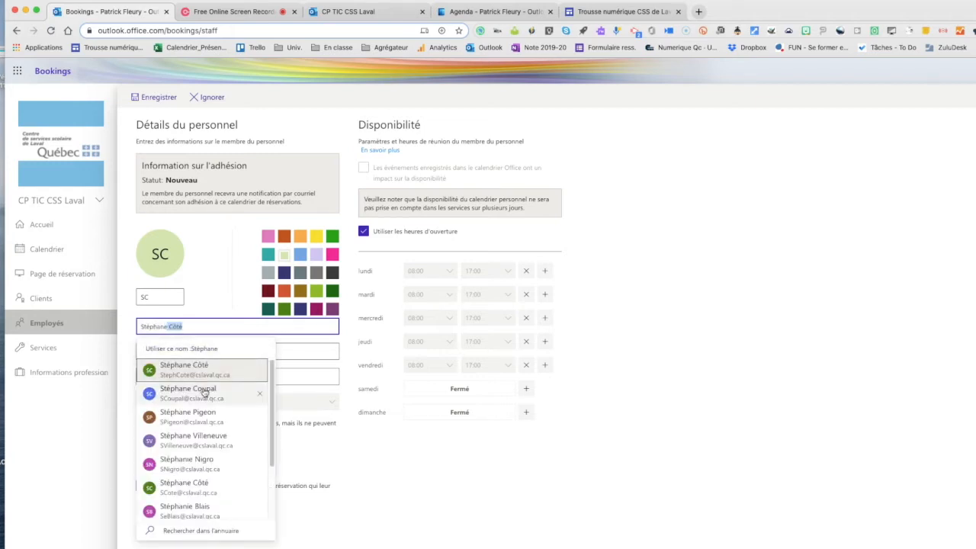
click(203, 393)
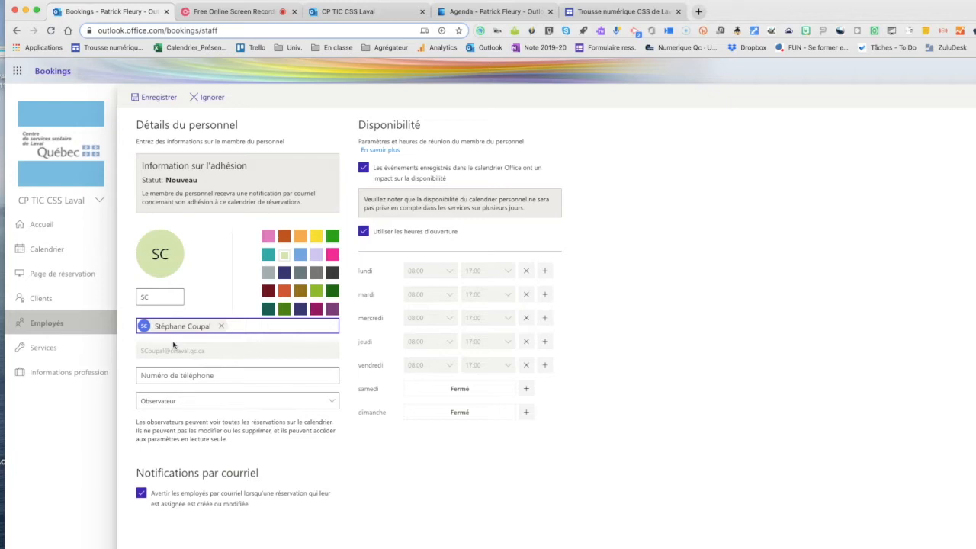
- Replace the assigned contact's display name with the prefix 803 followed by the staff member's full name
click(221, 326)
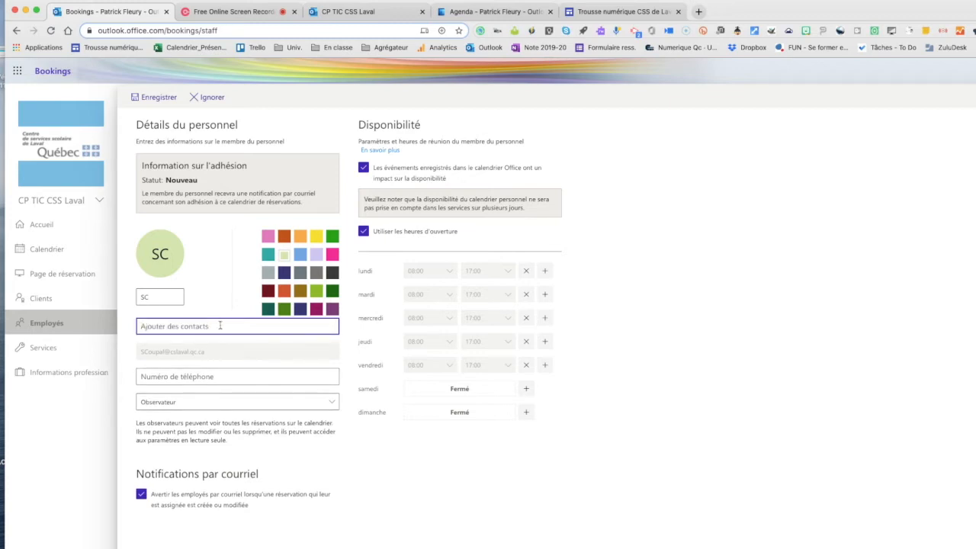
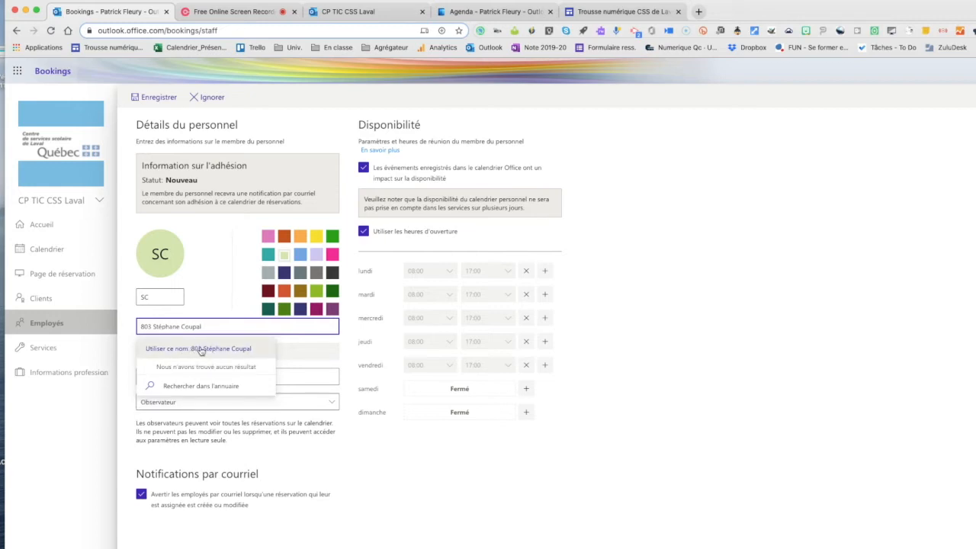
click(199, 349)
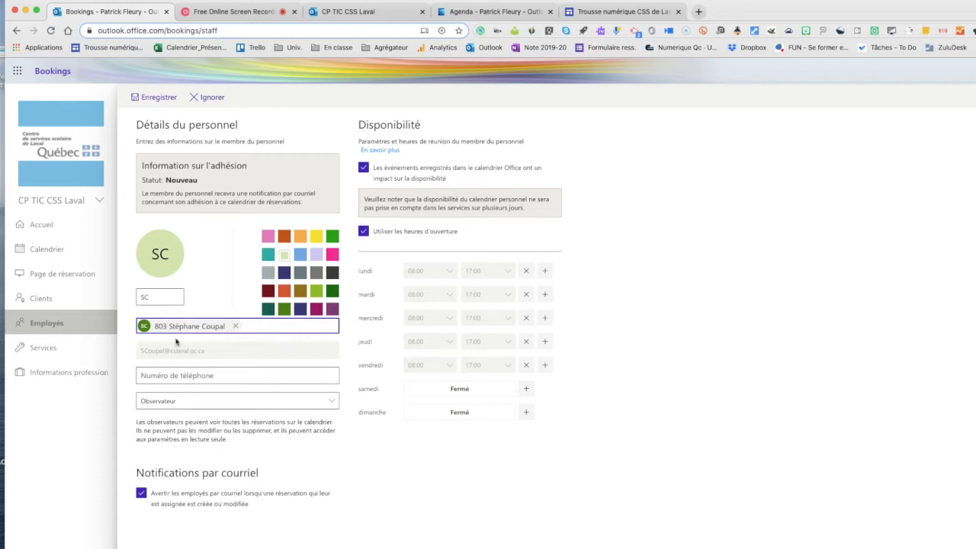
- Check how number-prefixed staff names appear on the public booking page by choosing a 101 employee, and return to the staff form
click(327, 15)
click(641, 430)
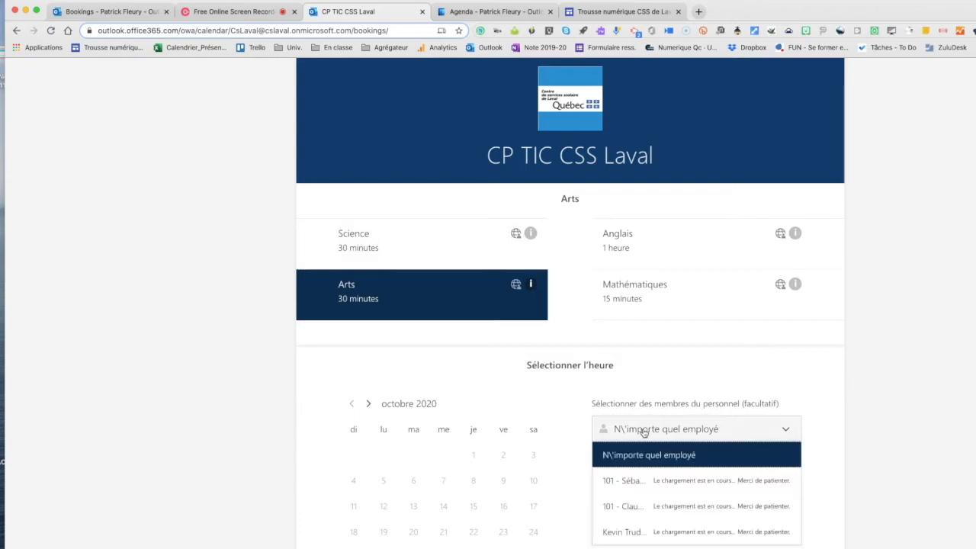
click(623, 506)
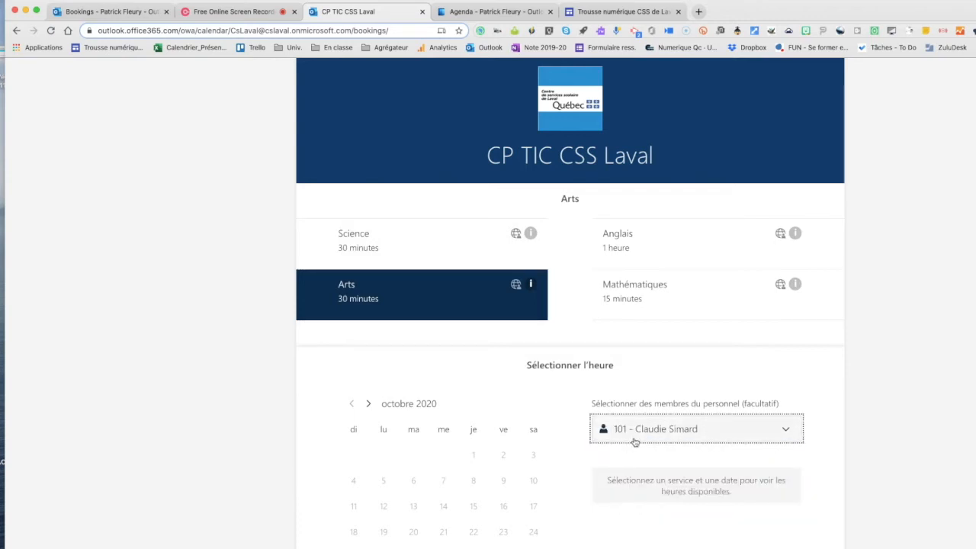
click(135, 15)
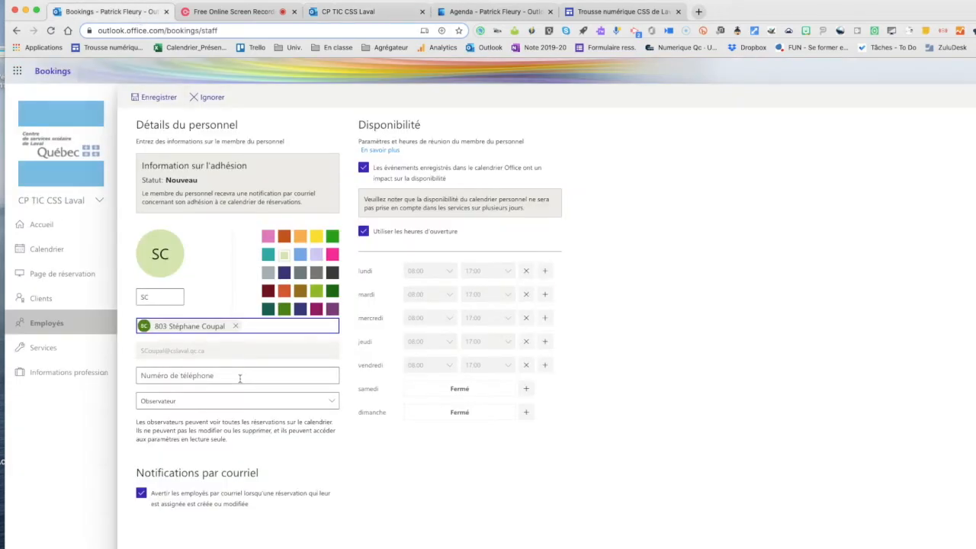
- Switch the staff member's role to Administrateur and back to Observateur
click(332, 405)
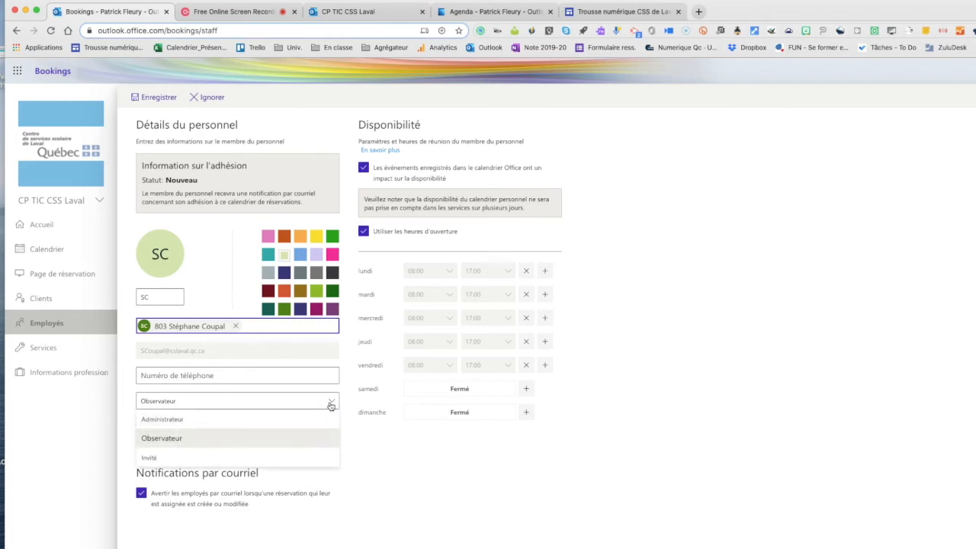
click(241, 422)
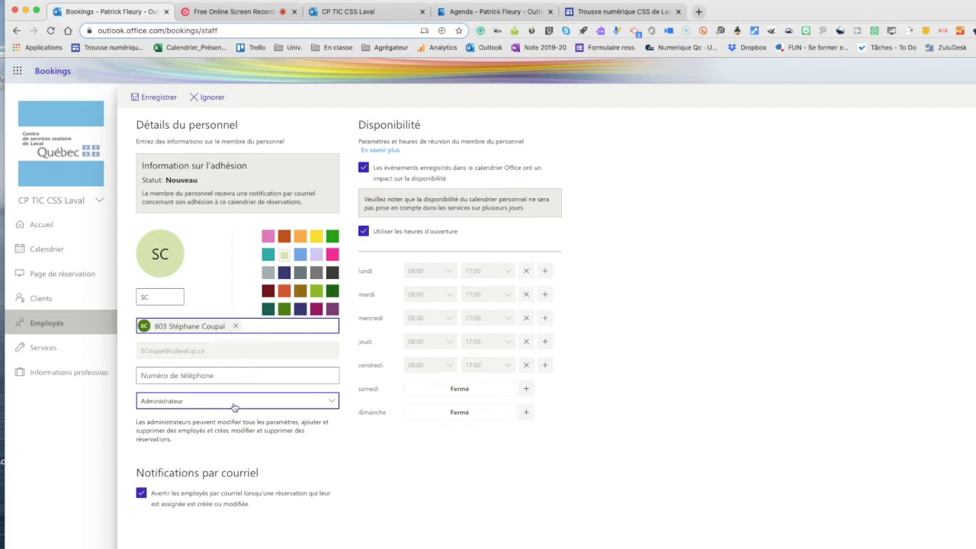
click(234, 404)
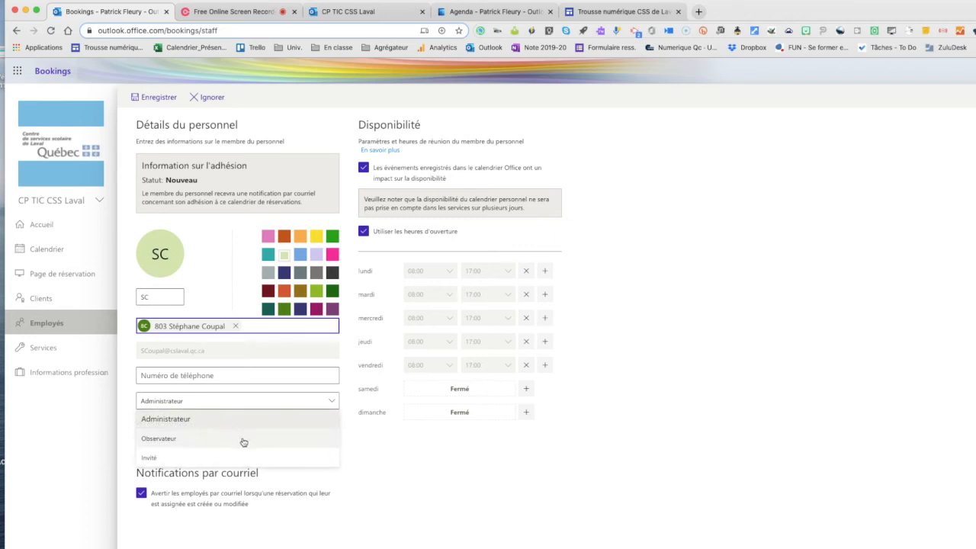
click(243, 440)
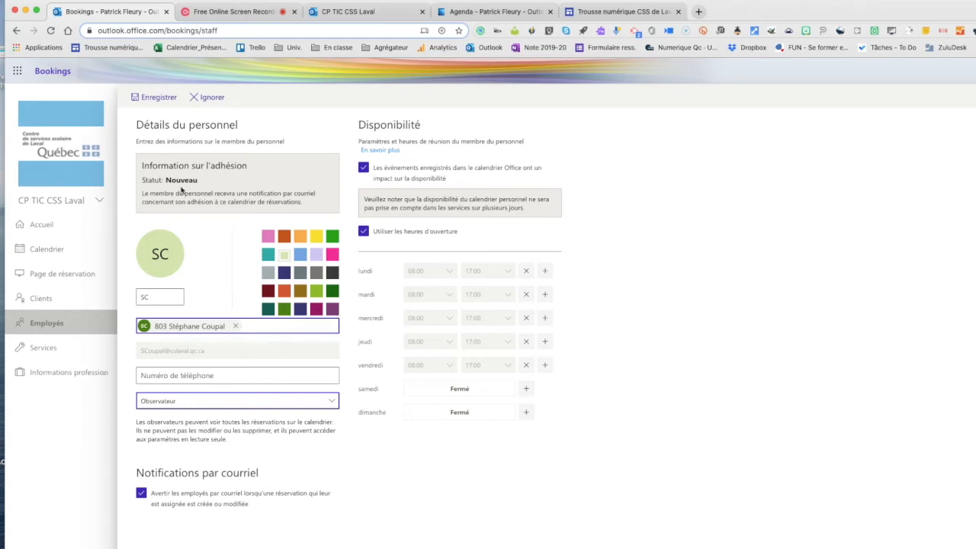
click(143, 299)
text(SC)
- Stop using the business hours for the staff member's availability and make Monday (lundi) a day off
click(364, 231)
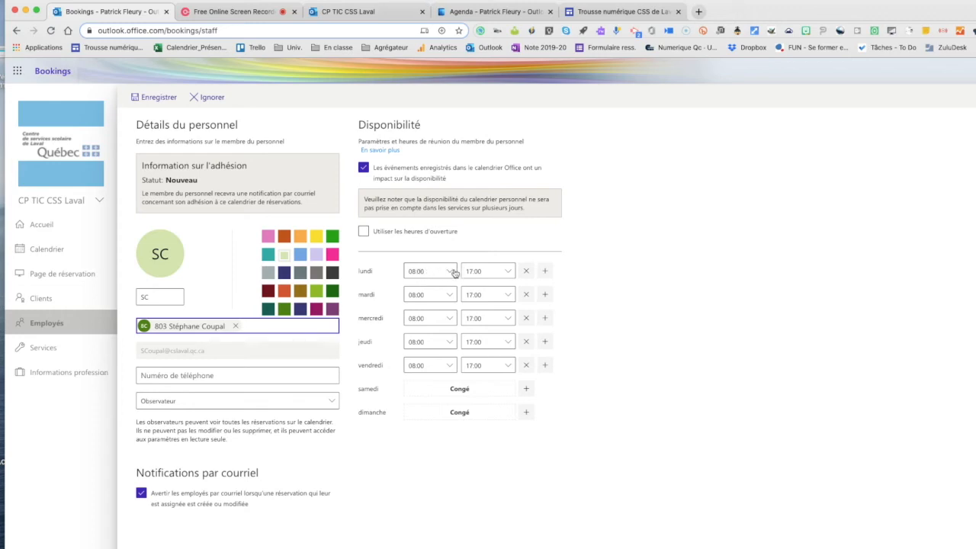
click(525, 272)
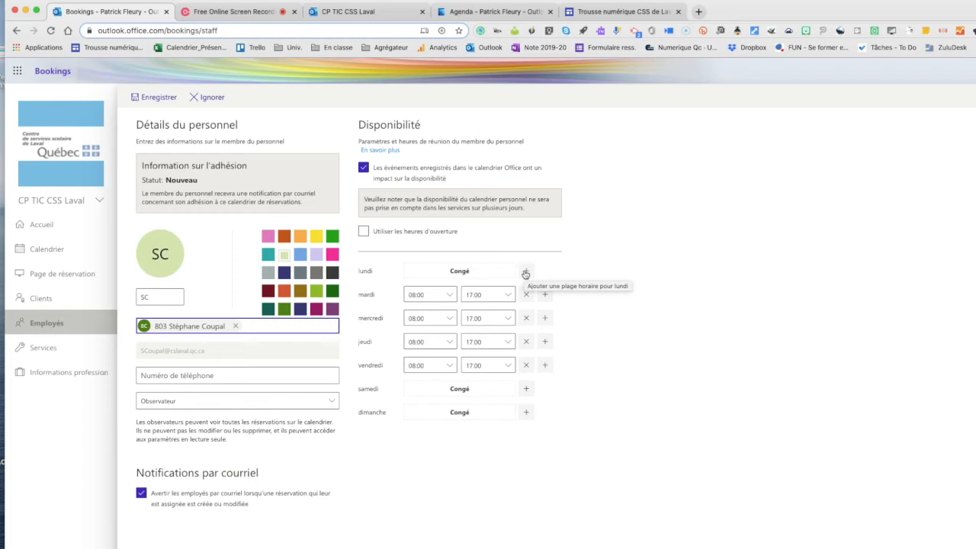
- Set the staff member's Wednesday (mercredi) availability from 16:30 to 17:20
click(450, 318)
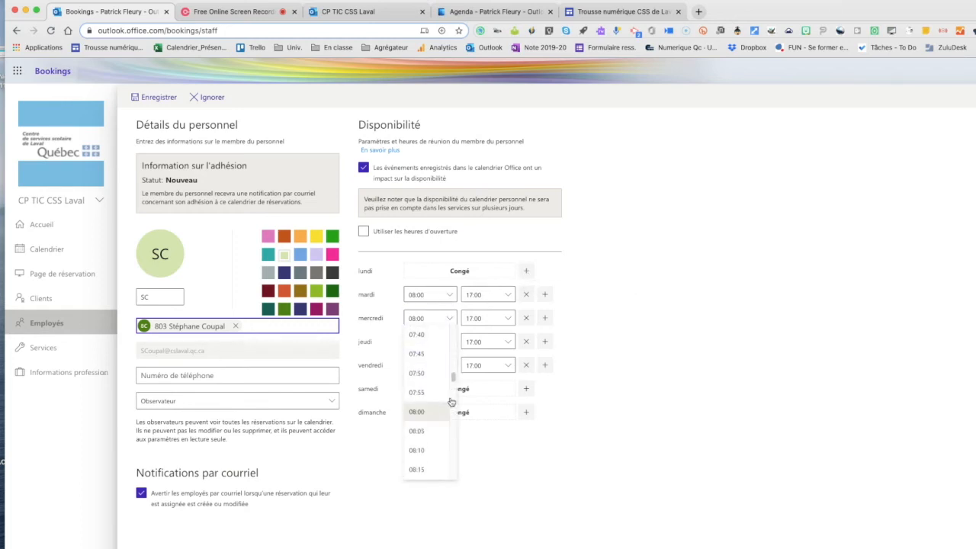
drag(453, 377, 453, 432)
click(428, 343)
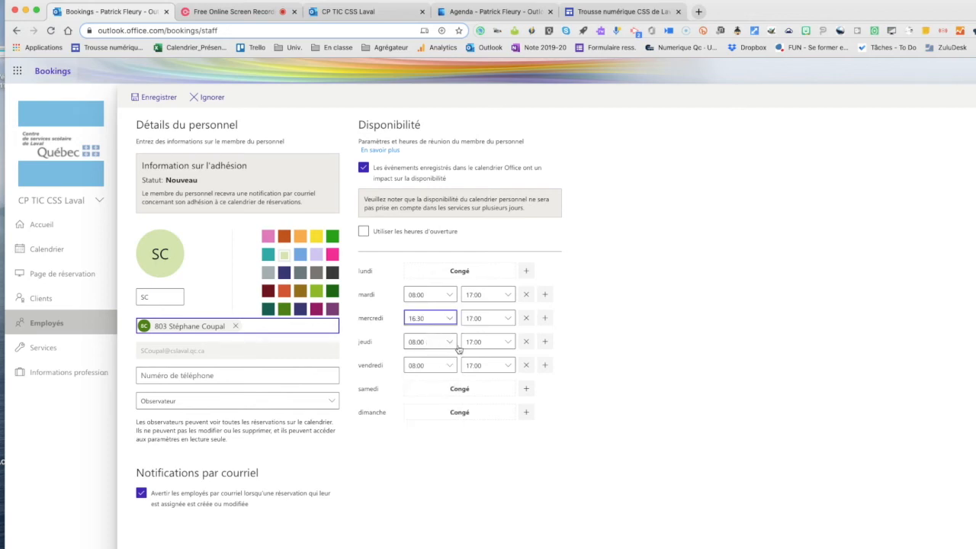
click(508, 320)
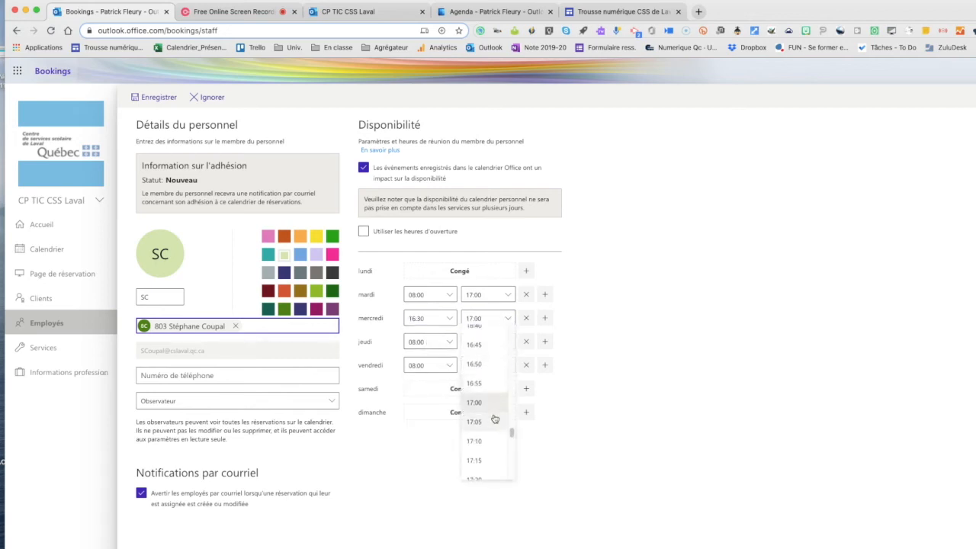
click(480, 470)
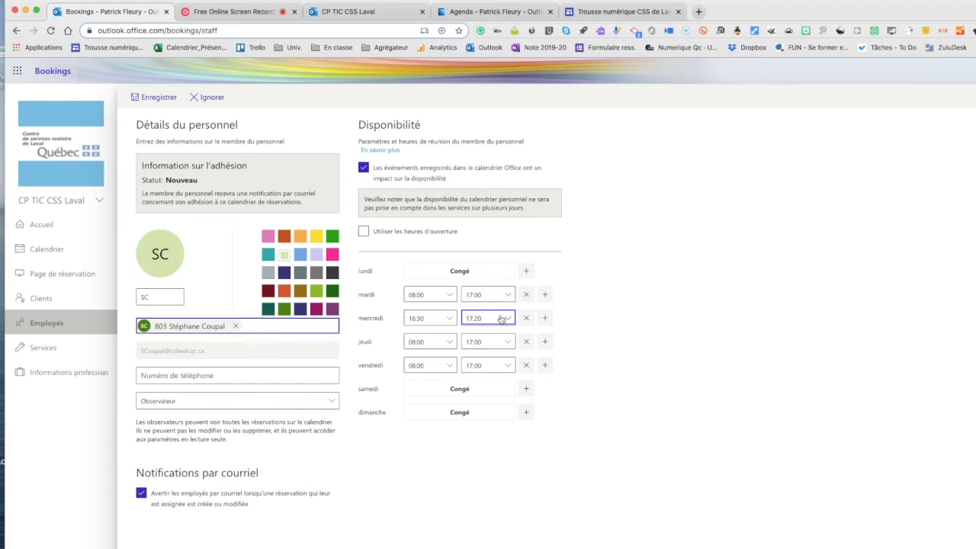
- Add a second Wednesday (mercredi) availability slot from 18:30 to 21:00
click(545, 319)
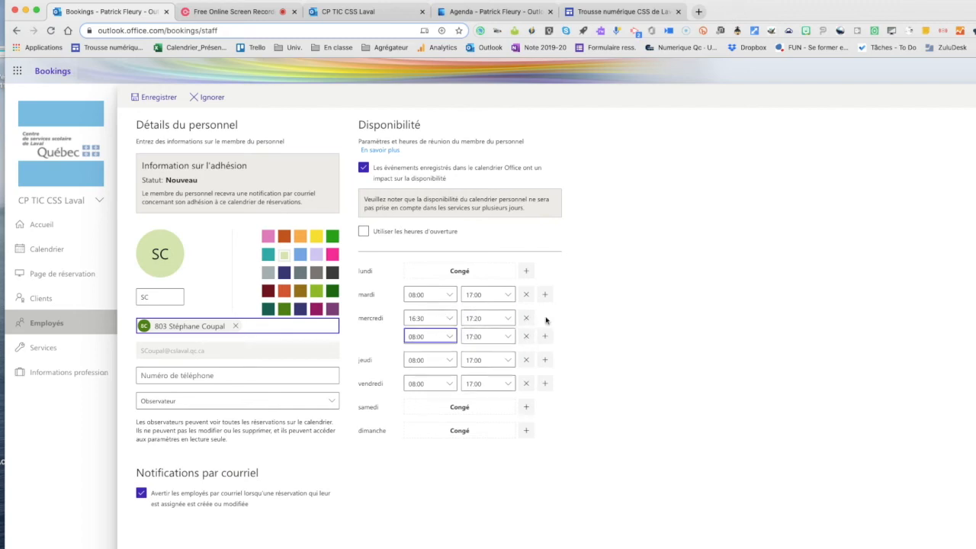
click(438, 339)
scroll(443, 462, down, 15)
scroll(427, 448, down, 8)
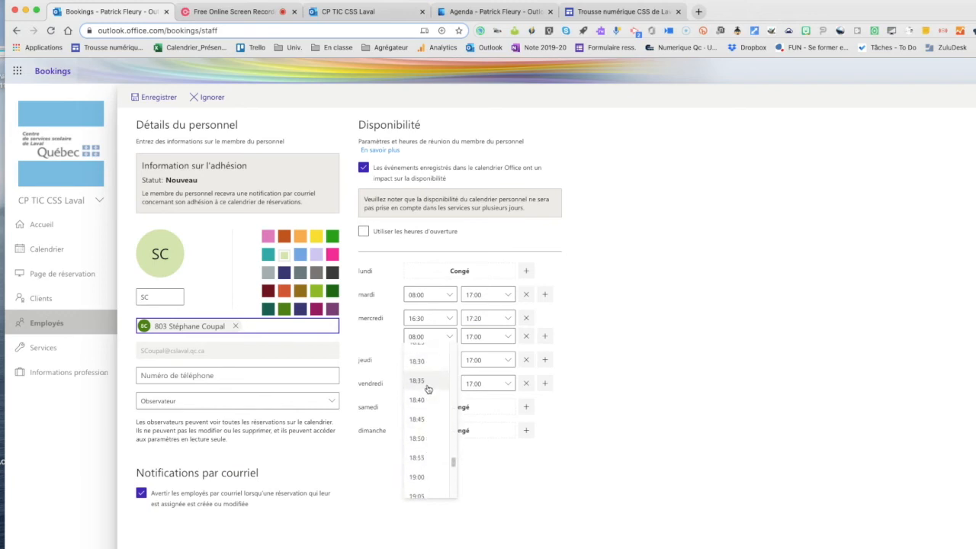
click(419, 362)
click(506, 337)
scroll(490, 461, down, 8)
click(490, 469)
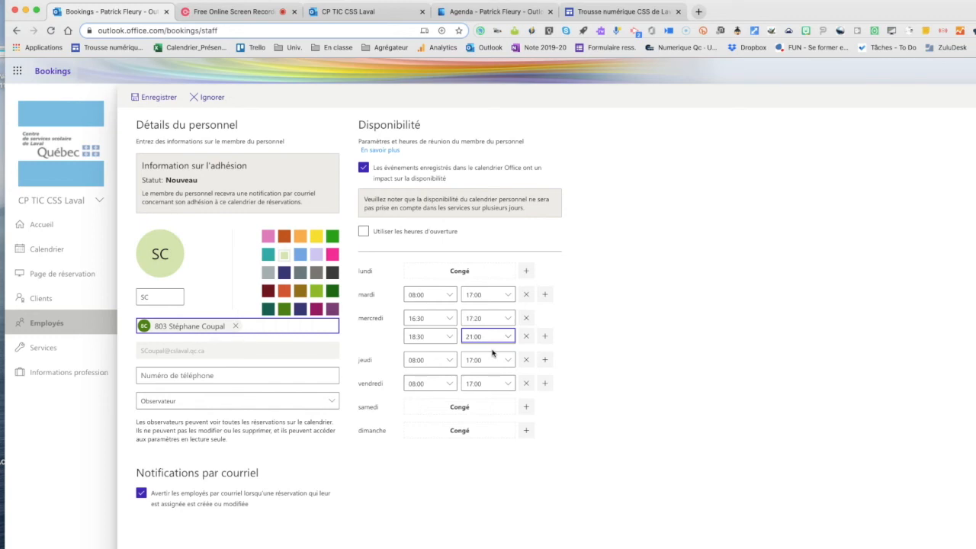
- Turn the use of business hours back on and save the new staff member
click(363, 231)
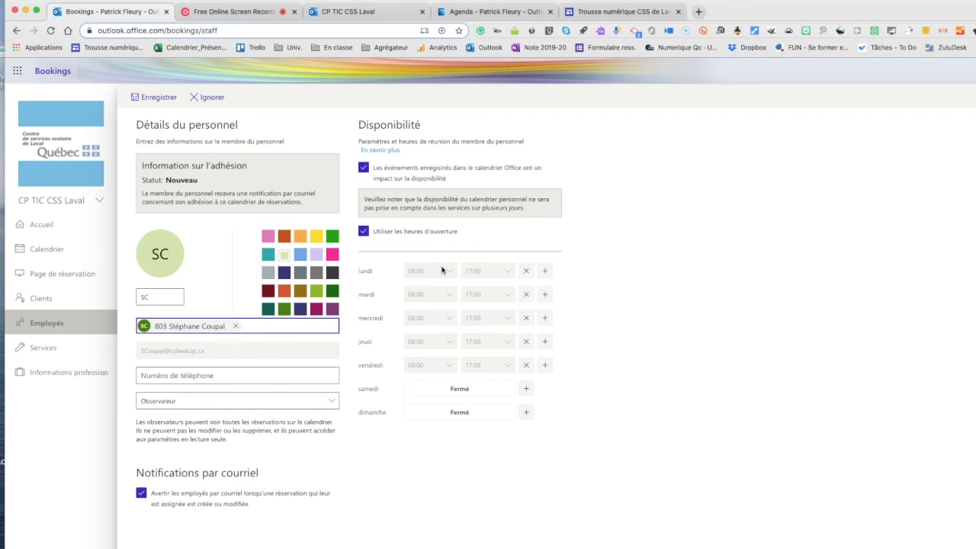
click(162, 99)
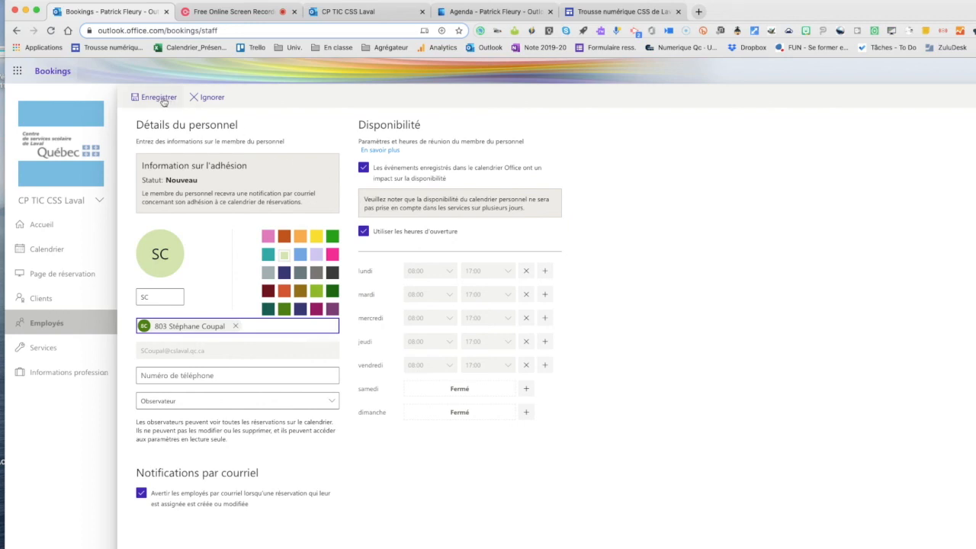